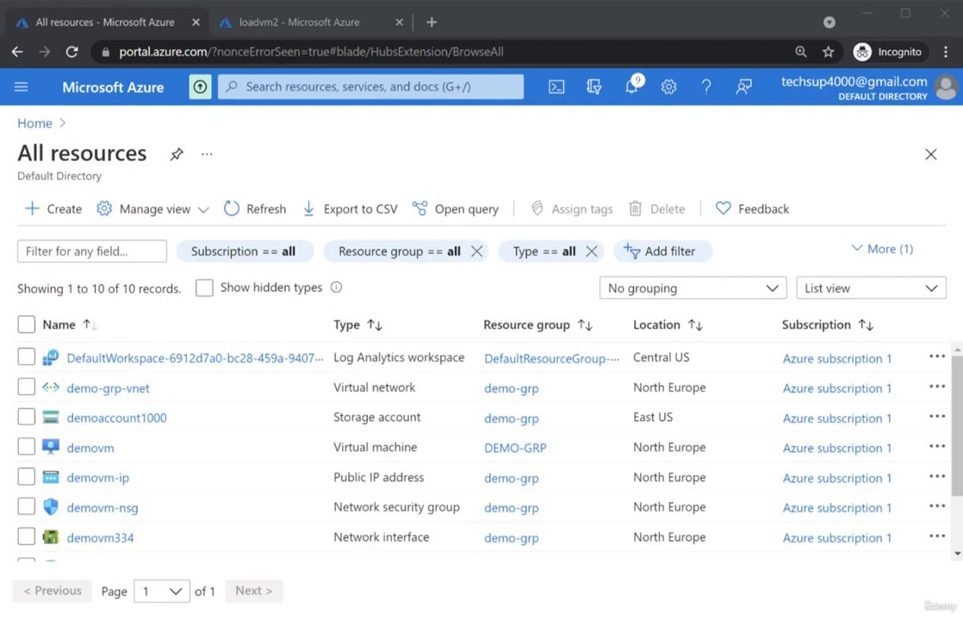
- Start creating a new storage account from the resource catalogue
left_click(75, 214)
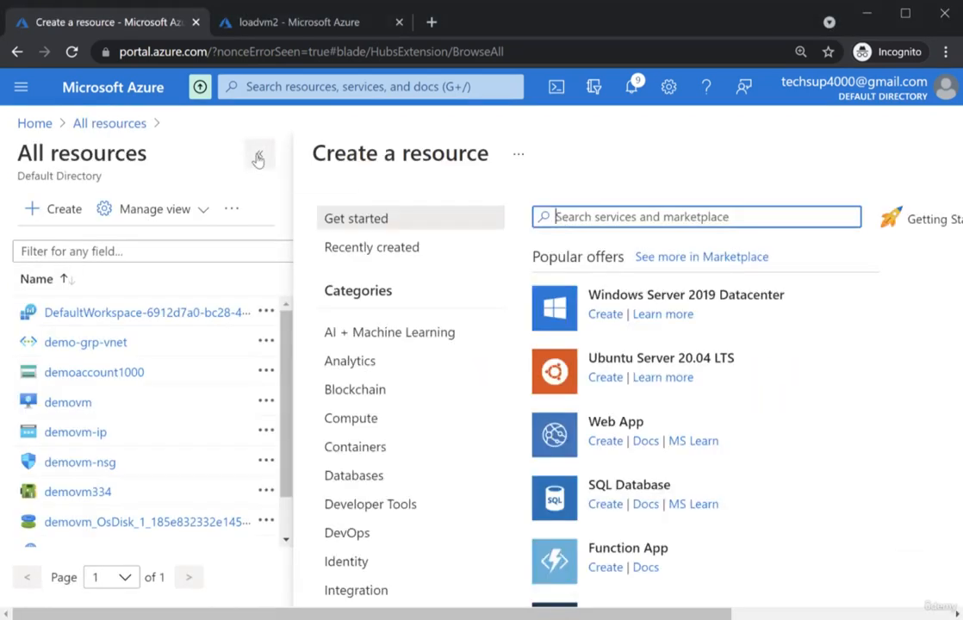
left_click(257, 159)
scroll(487, 402, "down", 1)
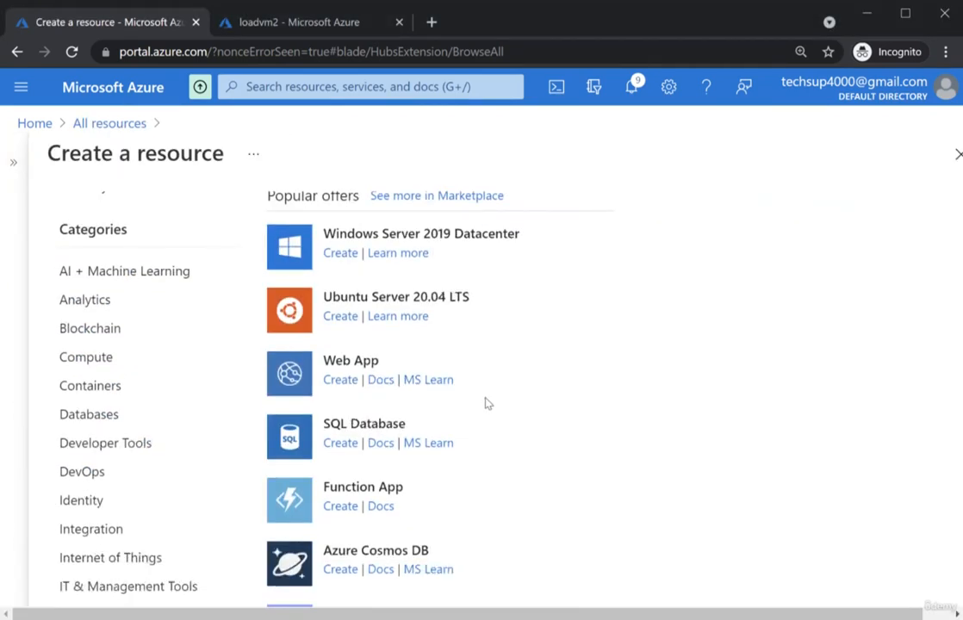
scroll(487, 403, "down", 3)
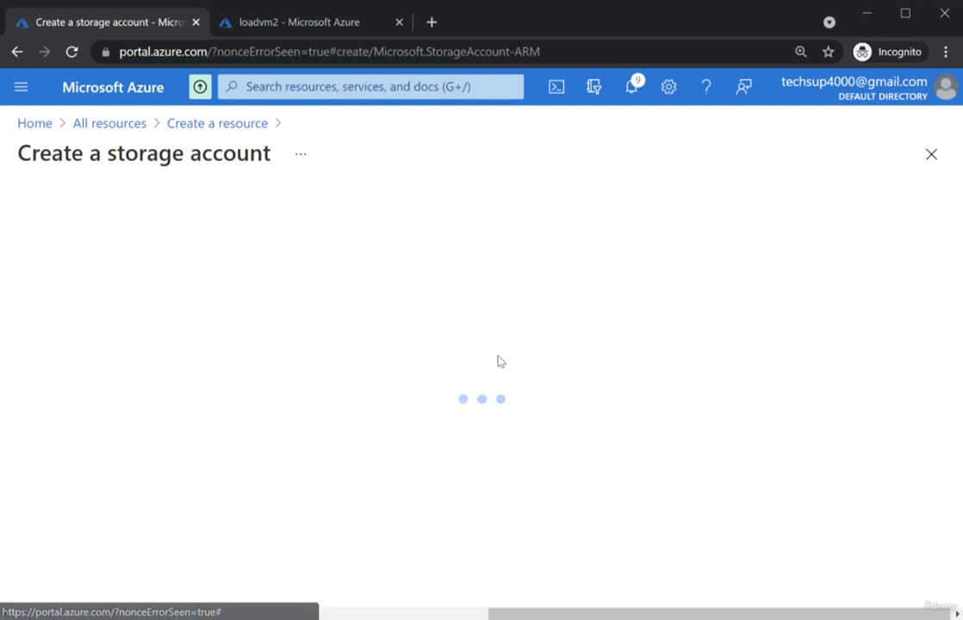
- Assign the storage account to the demo-grp resource group and name it datalakegen1000
scroll(490, 431, "down", 3)
scroll(491, 378, "up", 1)
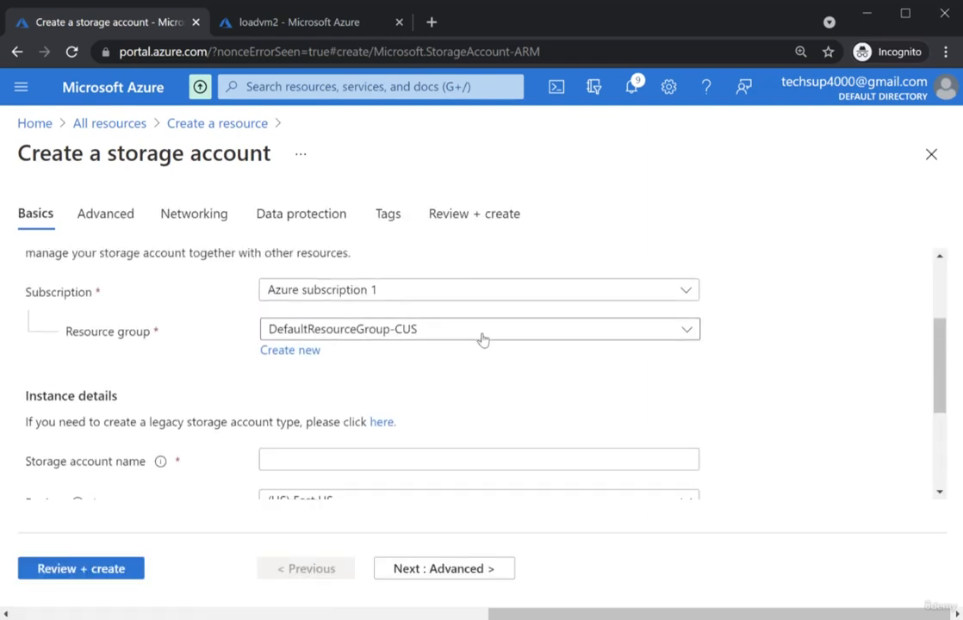
left_click(483, 339)
left_click(398, 488)
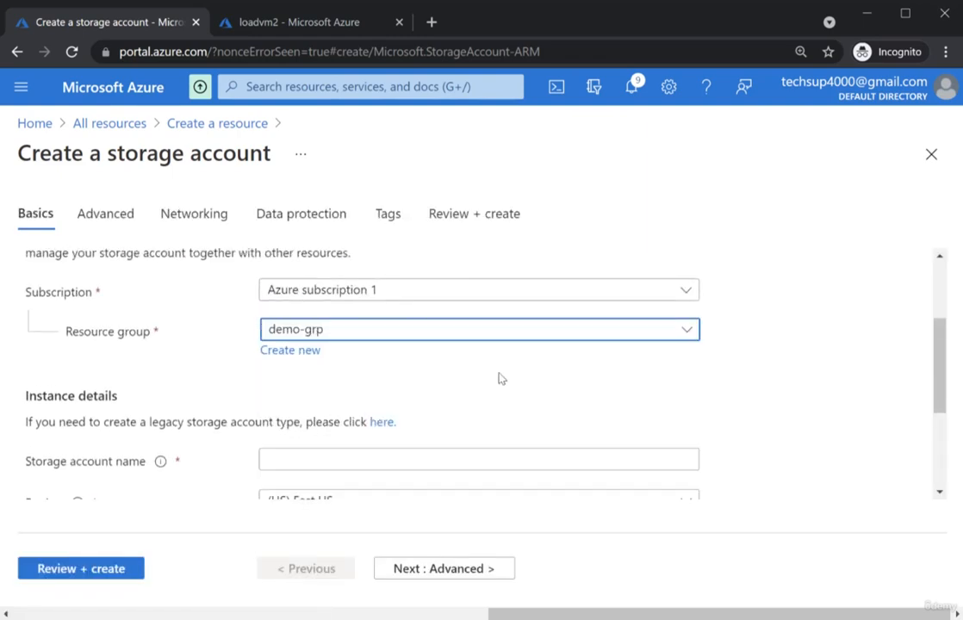
scroll(500, 371, "down", 2)
left_click(535, 371)
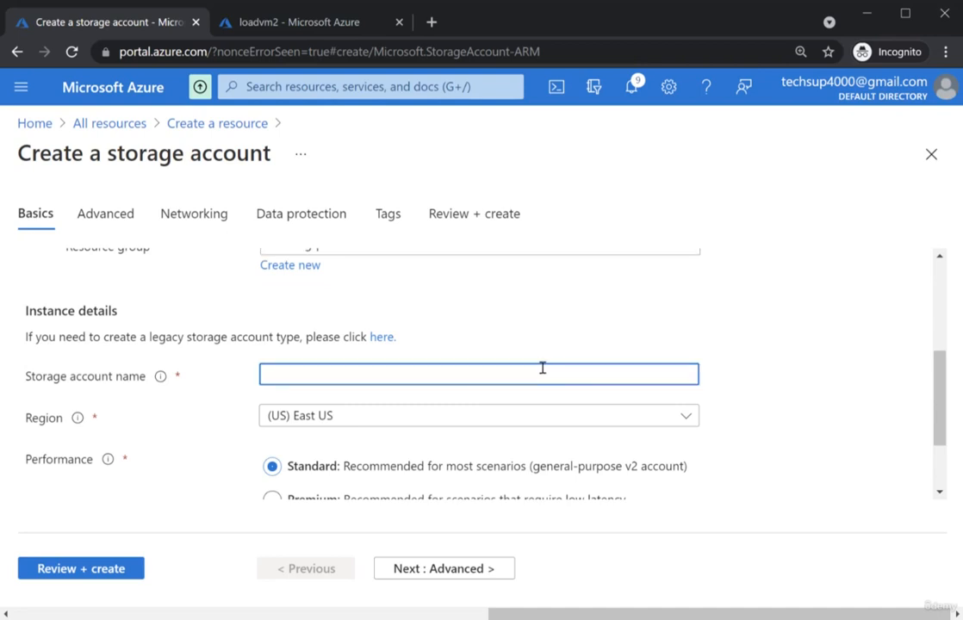
type("datalakegen1000")
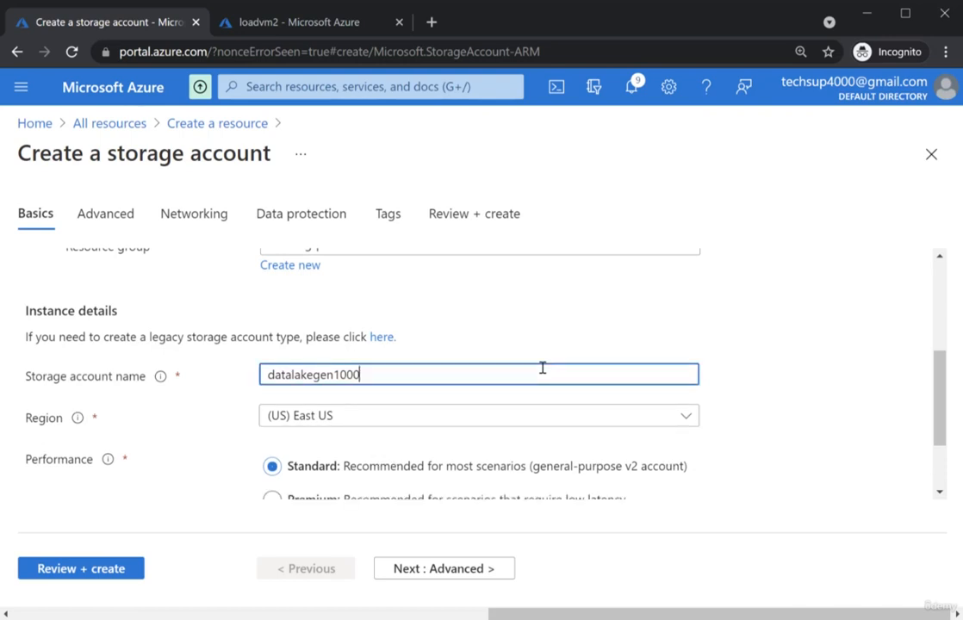
- Set the storage account's region to (US) Central US and its redundancy to Locally-redundant storage (LRS)
scroll(542, 368, "down", 2)
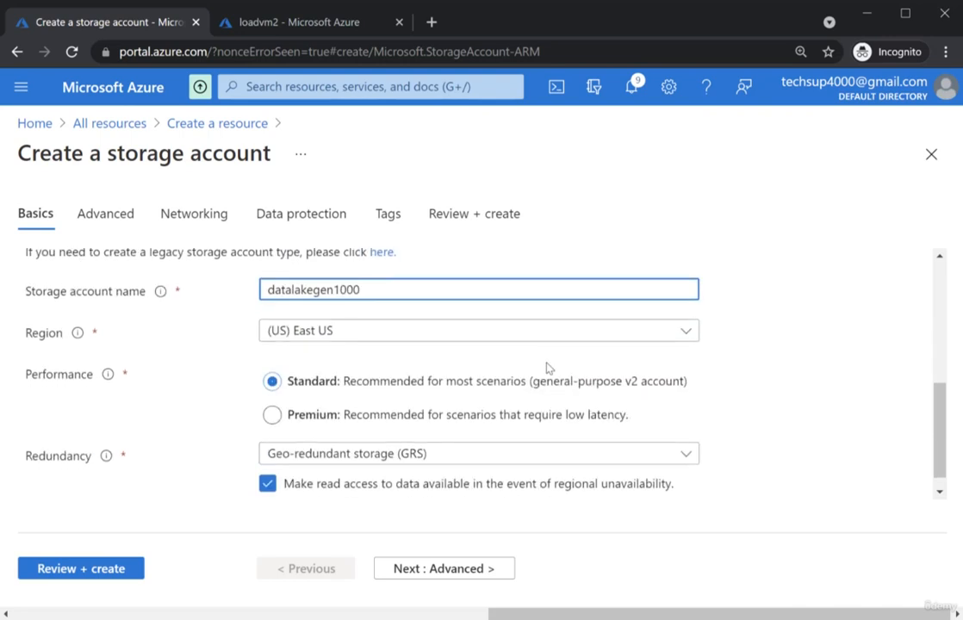
left_click(435, 341)
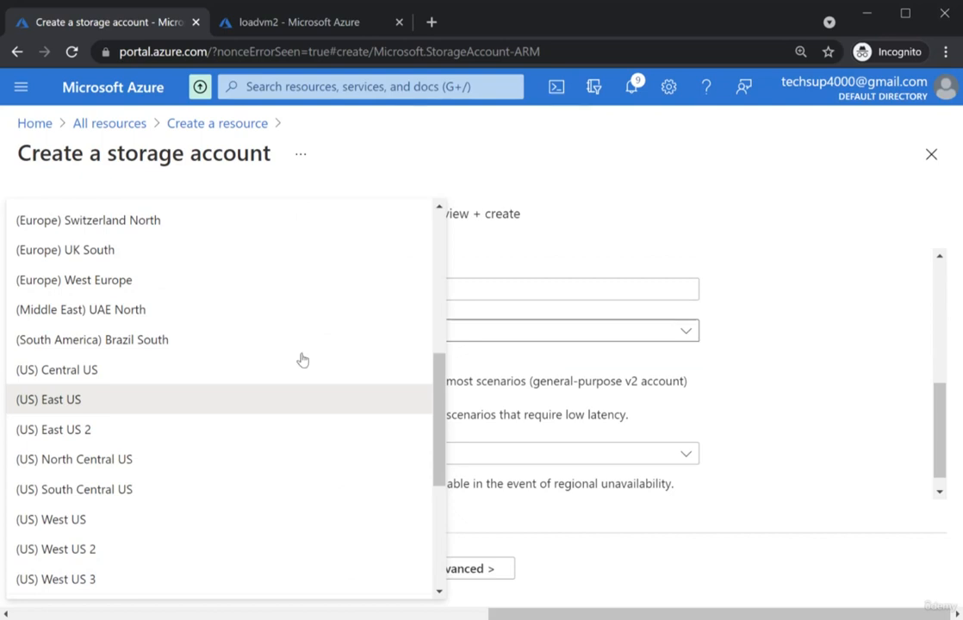
left_click(200, 371)
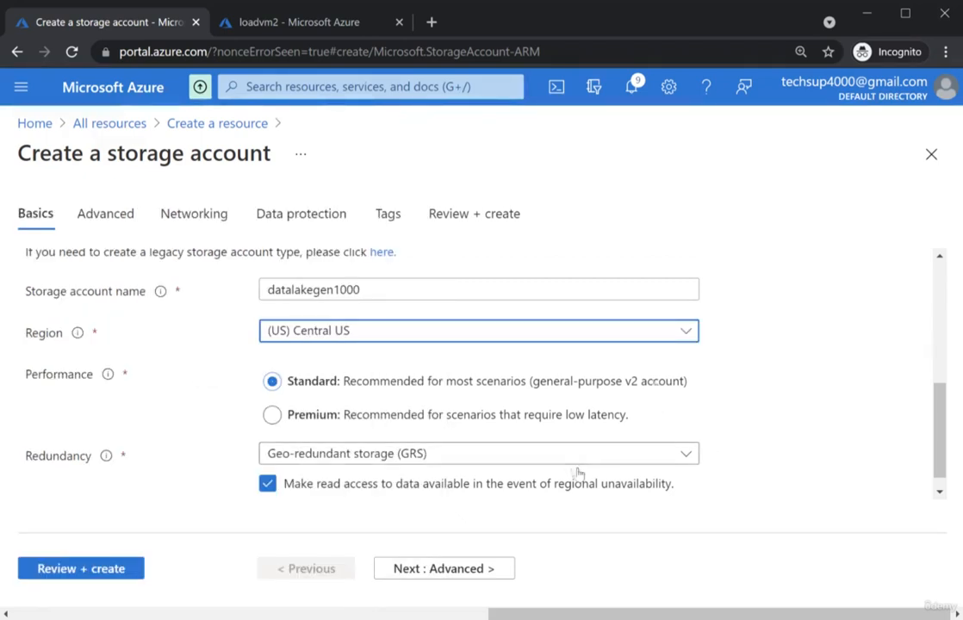
left_click(405, 456)
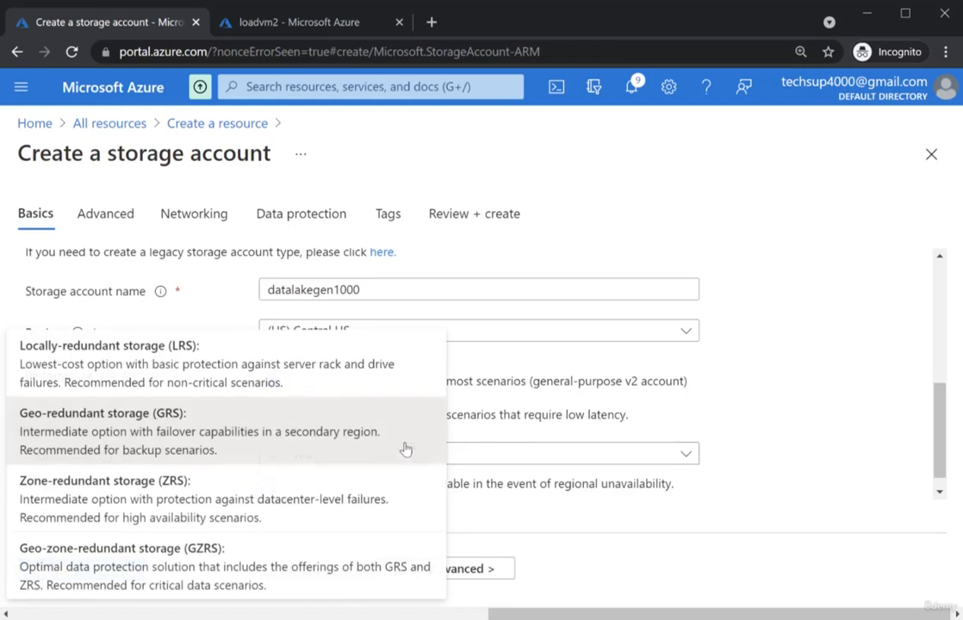
left_click(296, 380)
- Enable the hierarchical namespace for Data Lake Storage Gen2 in the storage account's advanced settings
left_click(492, 572)
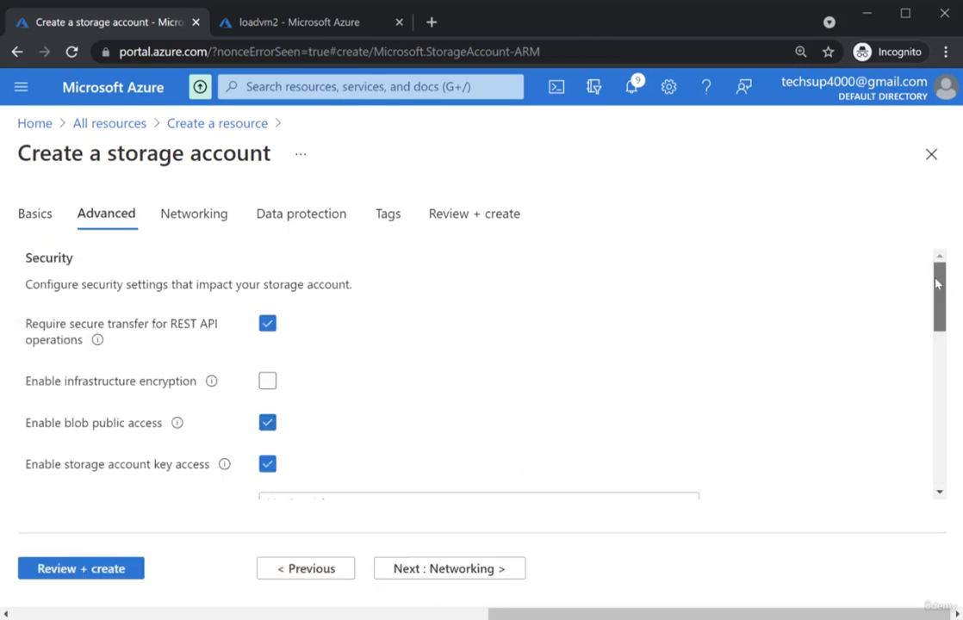
left_click_drag(939, 288, 942, 361)
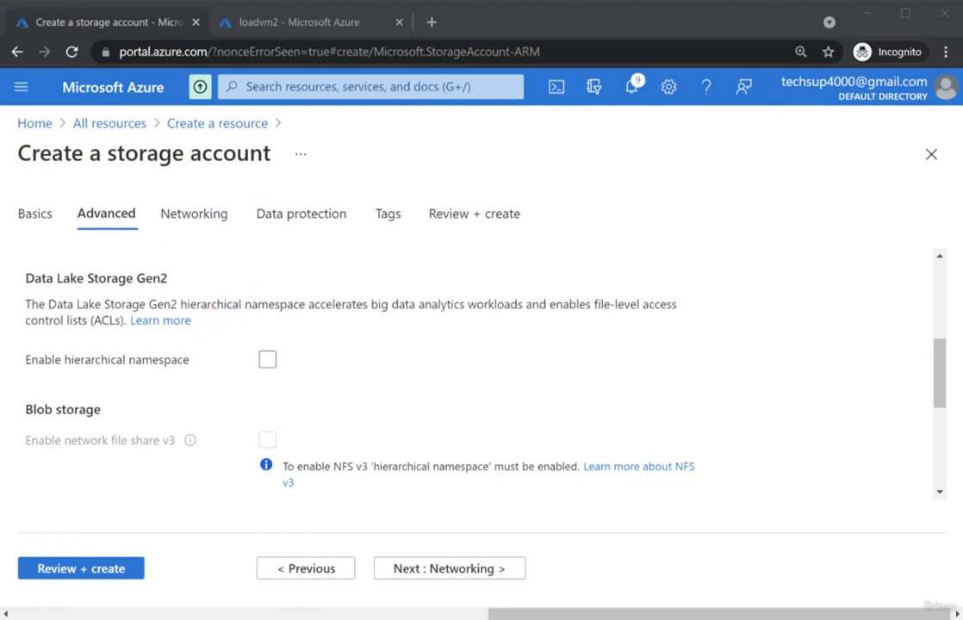
left_click(268, 359)
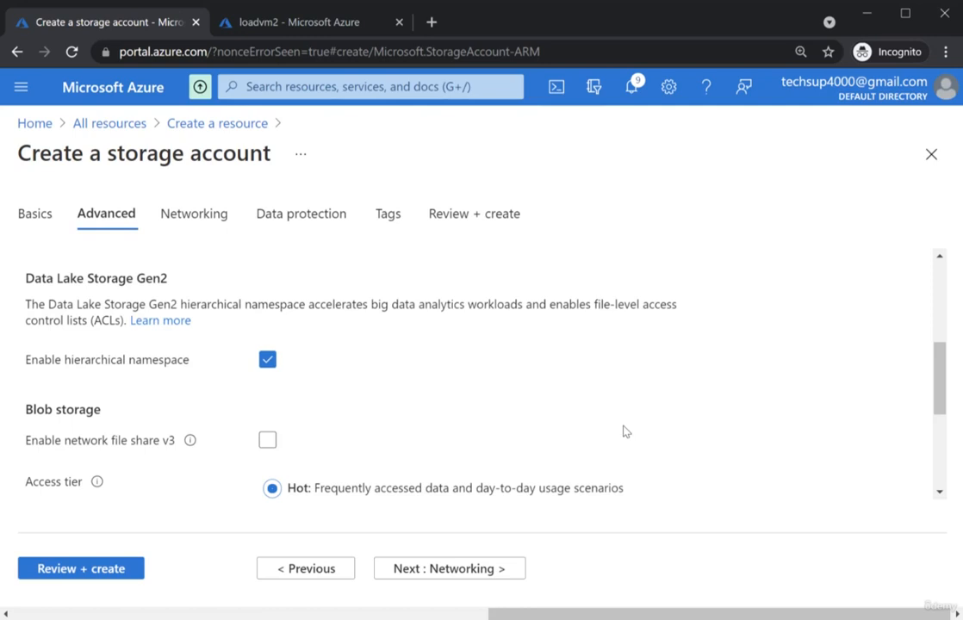
- Keep the default networking, data protection and tag settings, and create the storage account
left_click(496, 572)
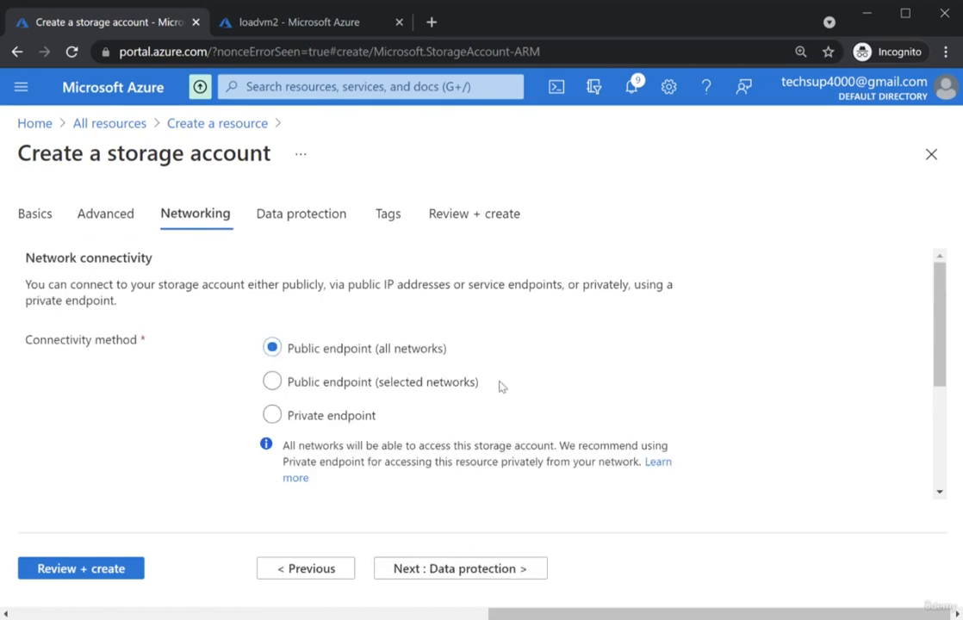
left_click(496, 569)
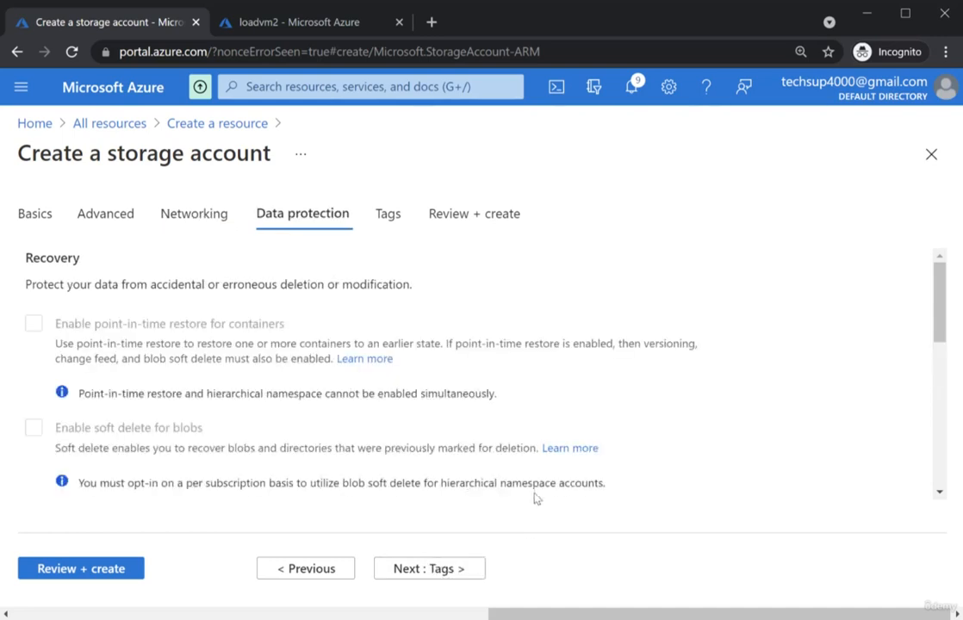
left_click(481, 560)
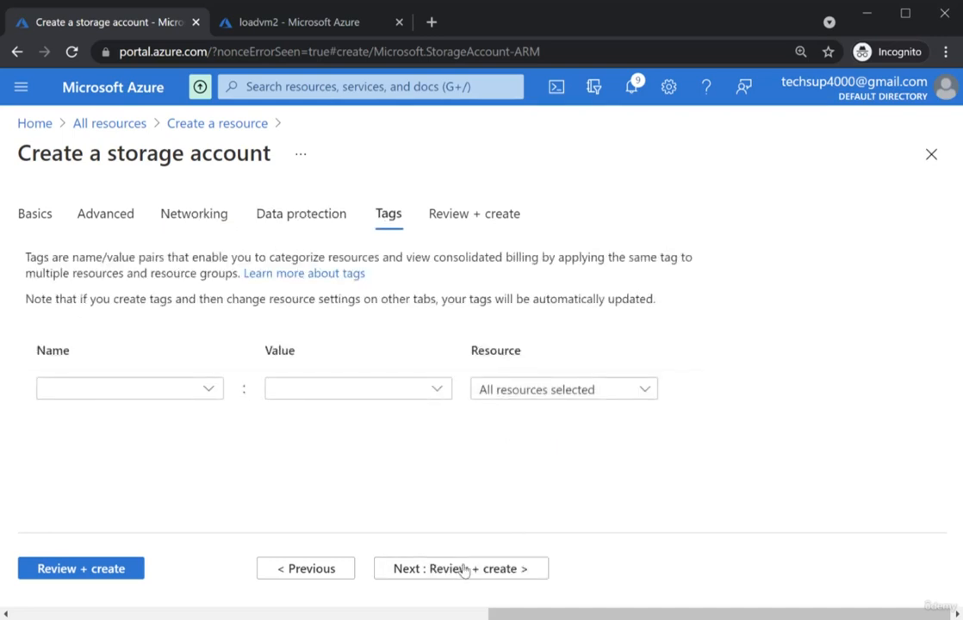
left_click(464, 575)
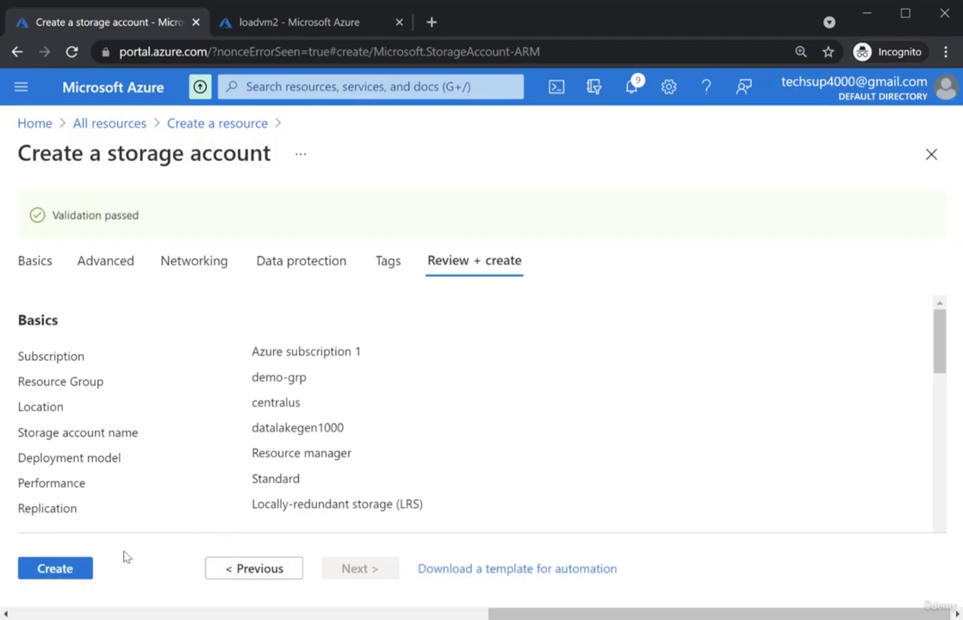
left_click(80, 571)
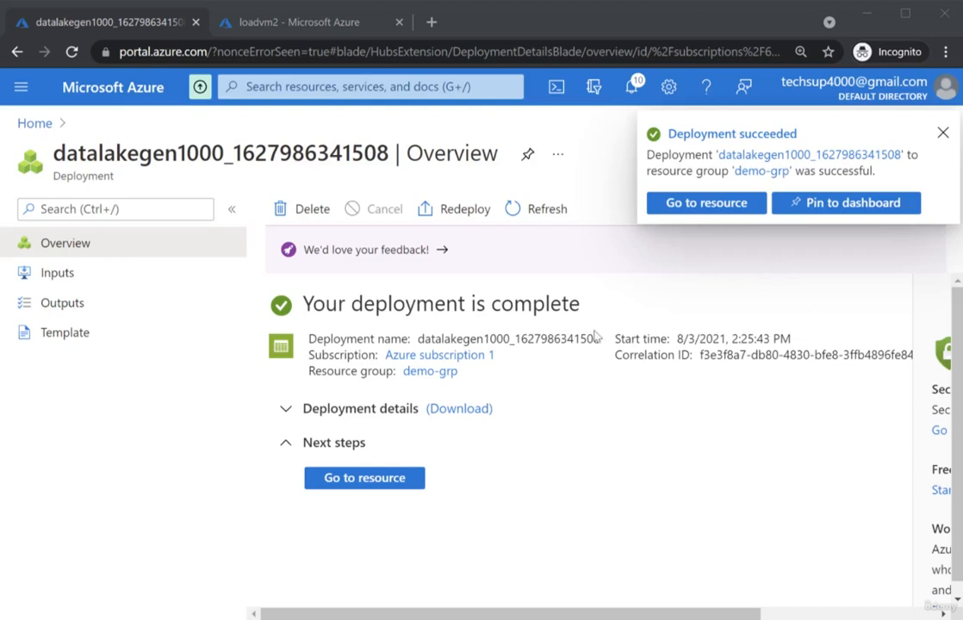
- Open the deployed datalakegen1000 storage account and create a private container named data
left_click(402, 479)
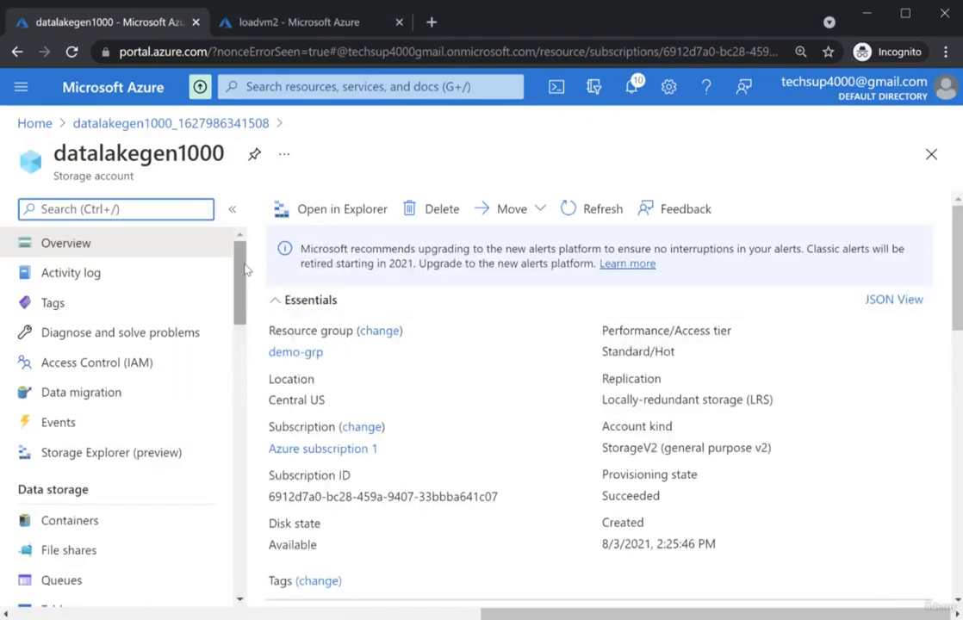
scroll(95, 315, "down", 3)
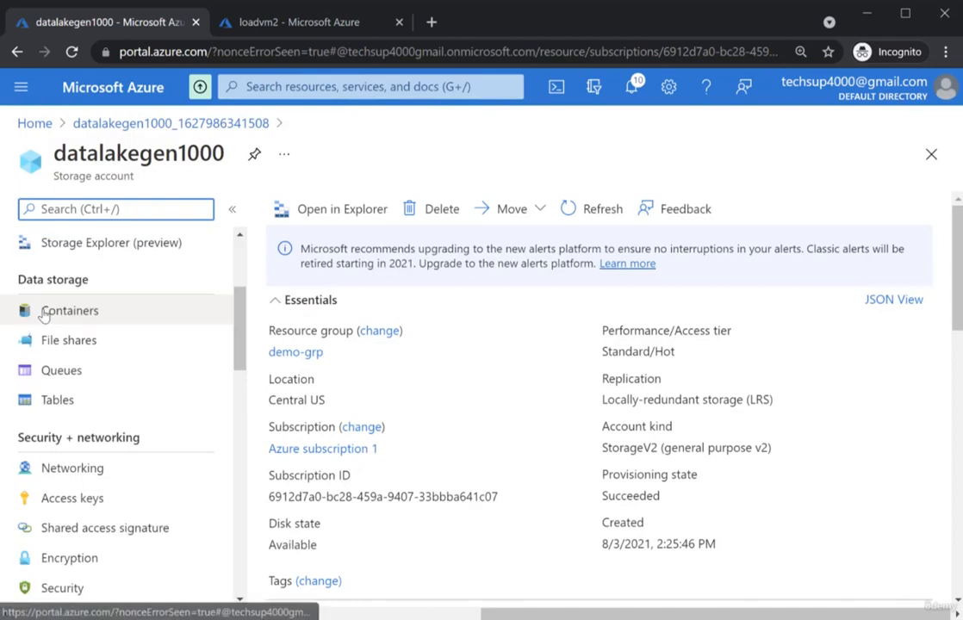
left_click(94, 313)
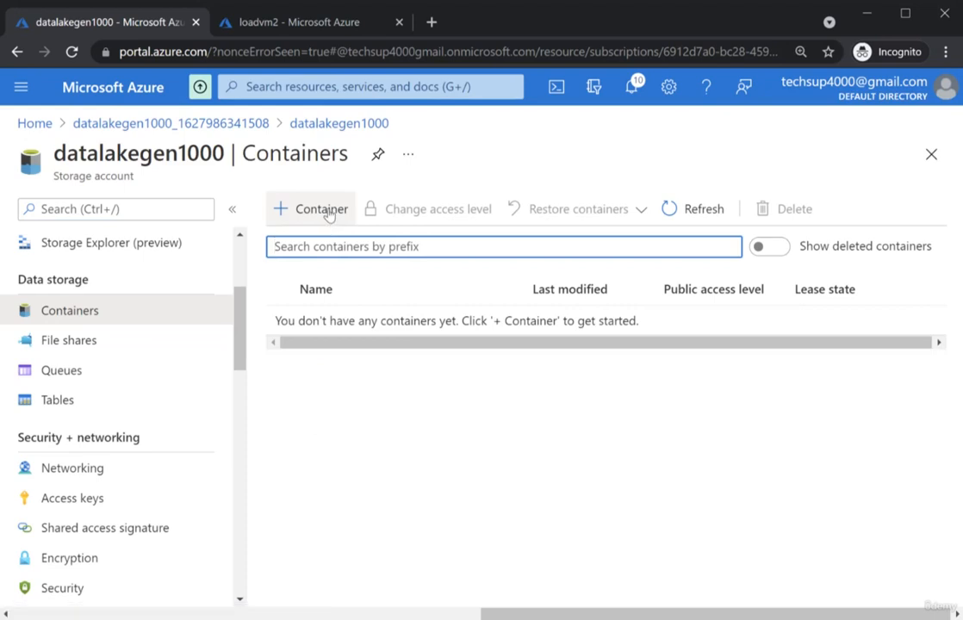
left_click(321, 209)
type("data")
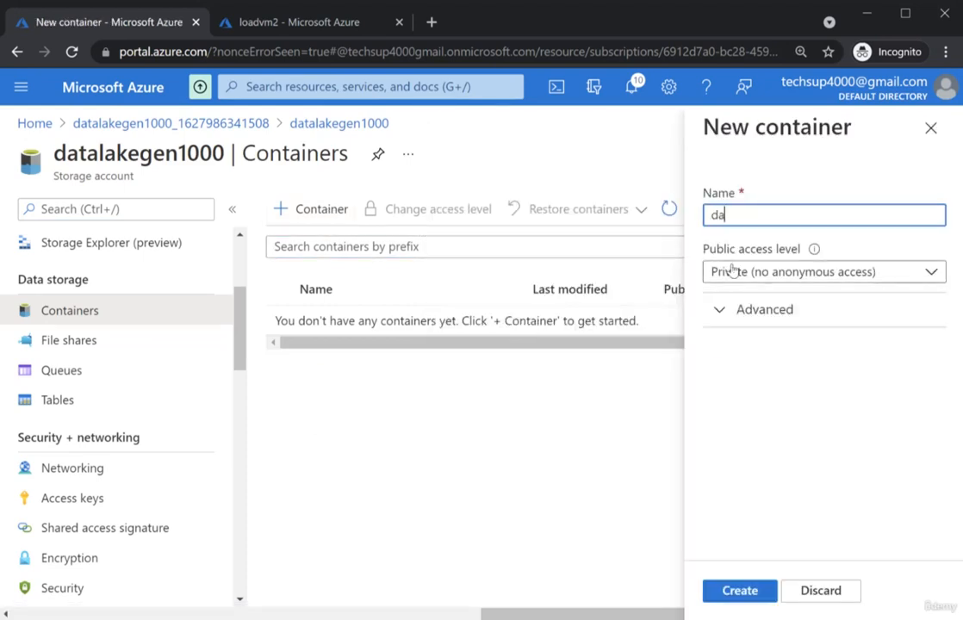
left_click(744, 592)
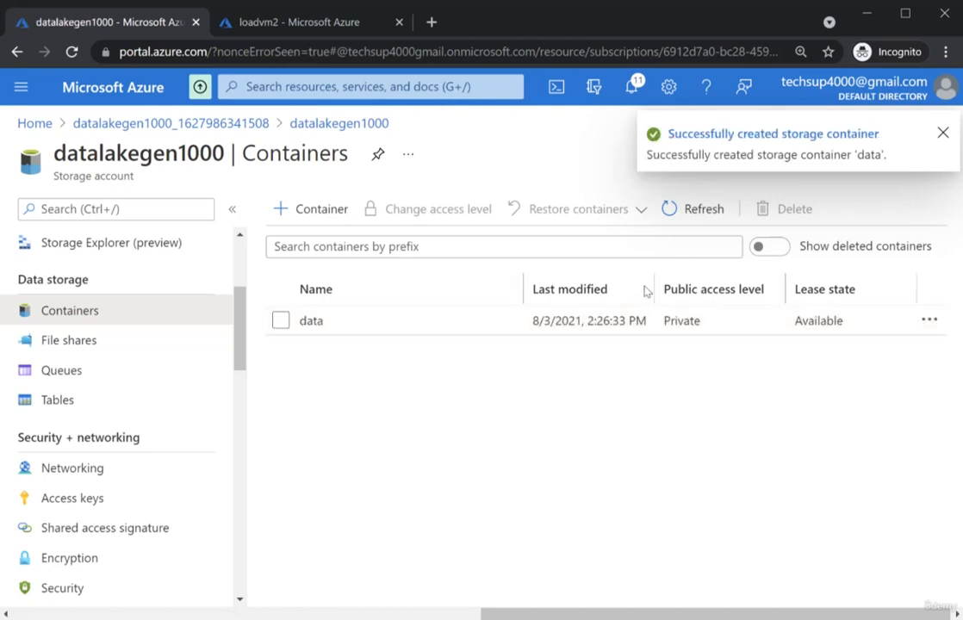
- Open the data container and add a directory named raw to it
left_click(312, 321)
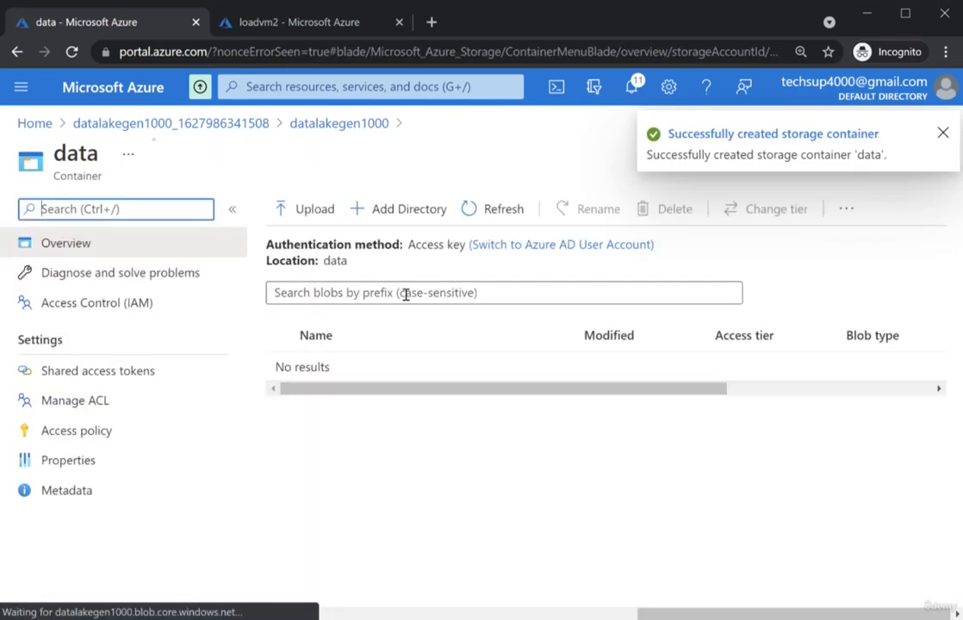
left_click(943, 135)
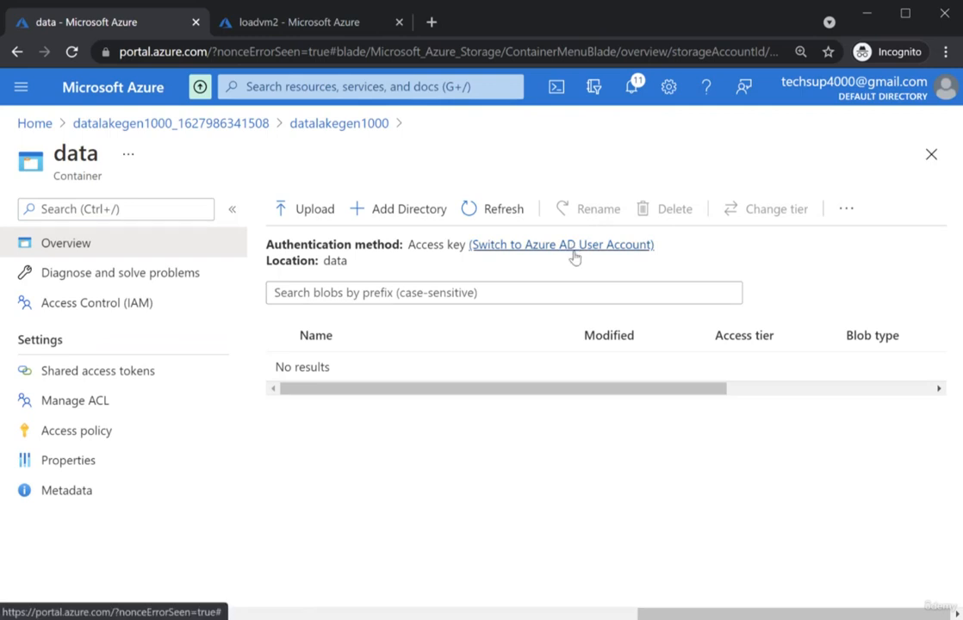
left_click(403, 211)
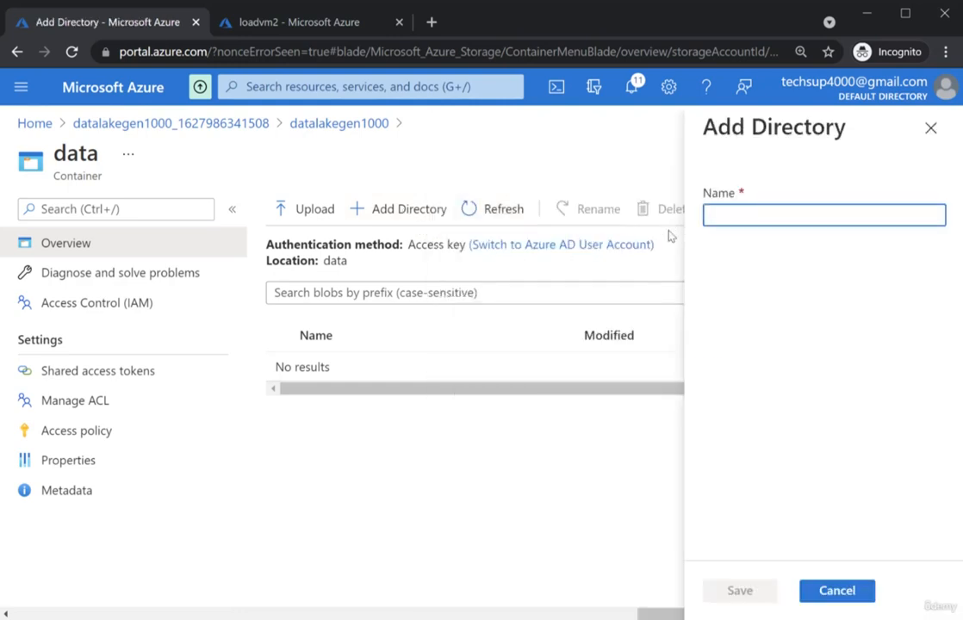
type("raw")
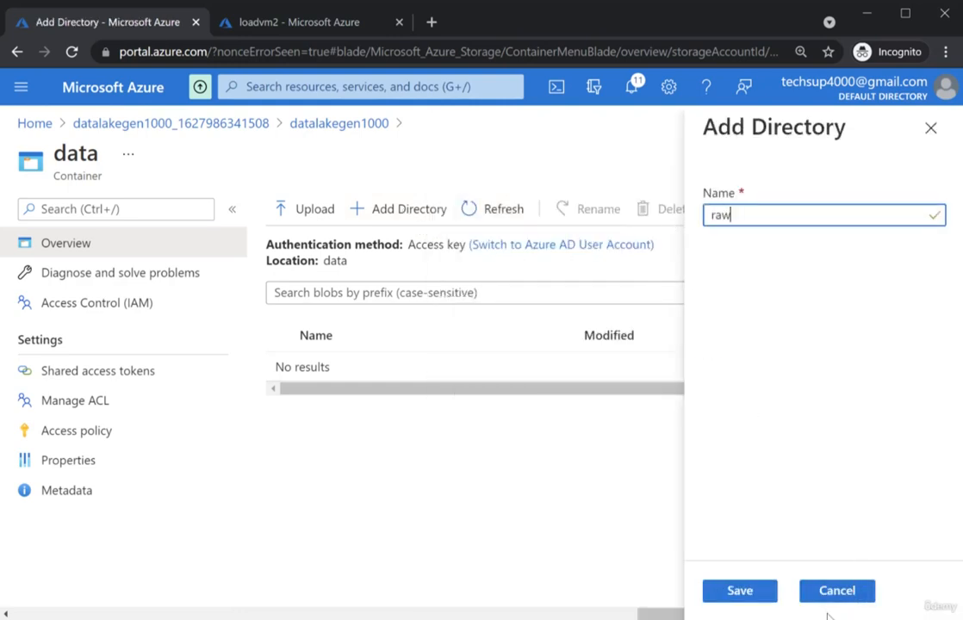
left_click(751, 595)
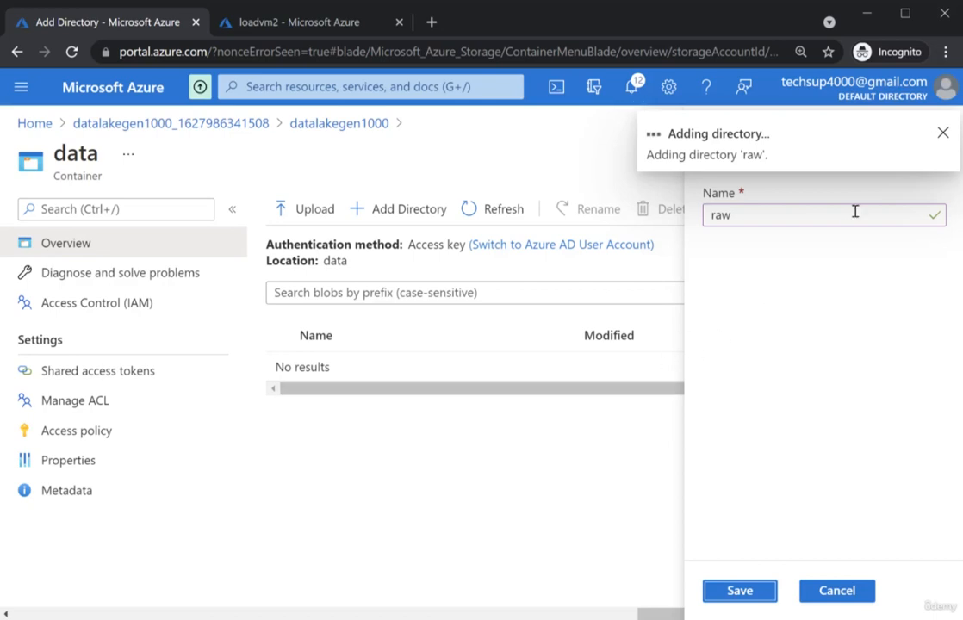
left_click(939, 131)
- Open the raw directory and choose the Log CSV file from C:\tmp as the blob to upload
left_click(329, 368)
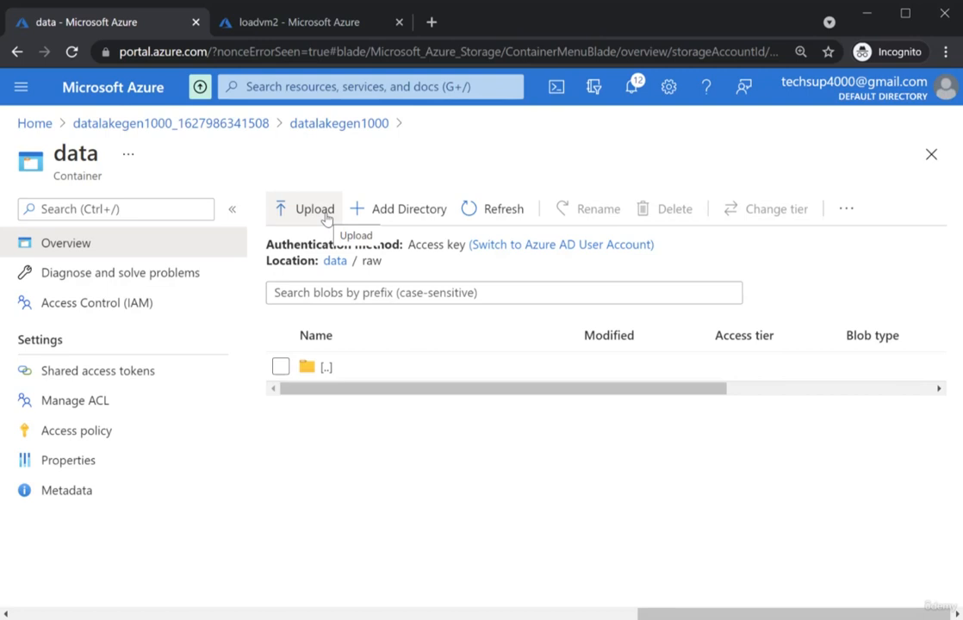
left_click(326, 217)
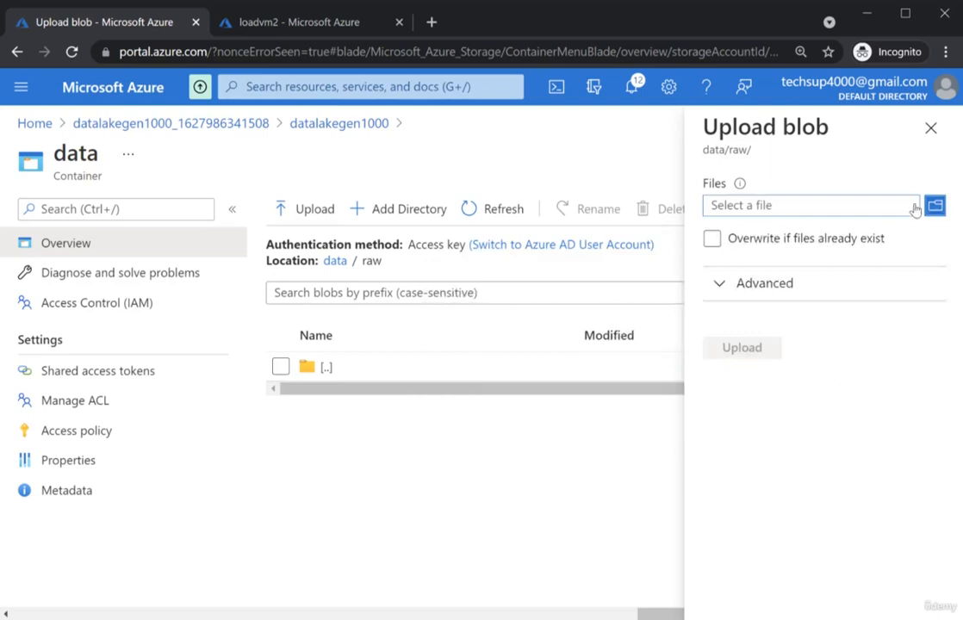
left_click(935, 208)
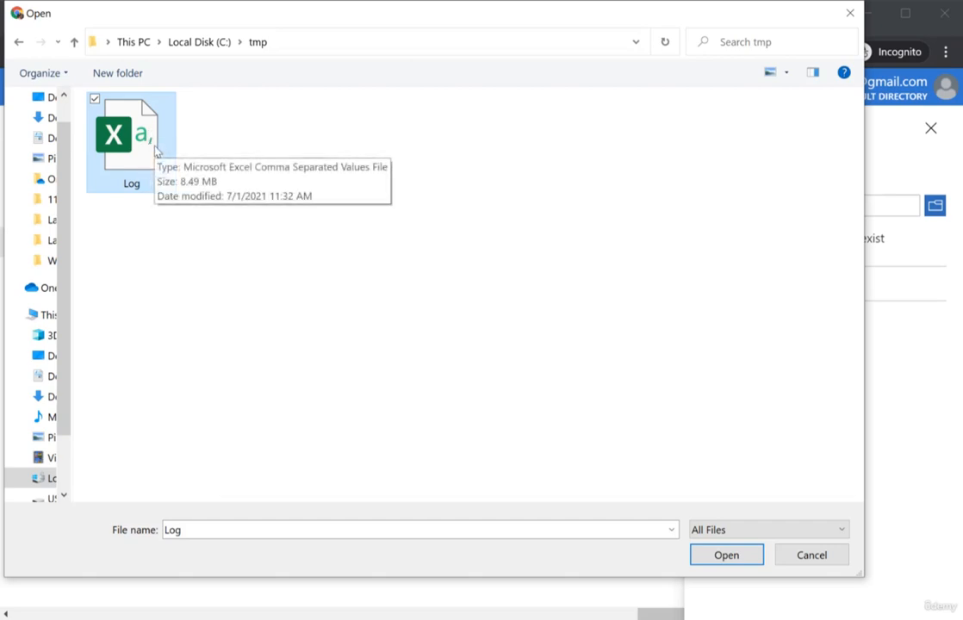
left_click(723, 560)
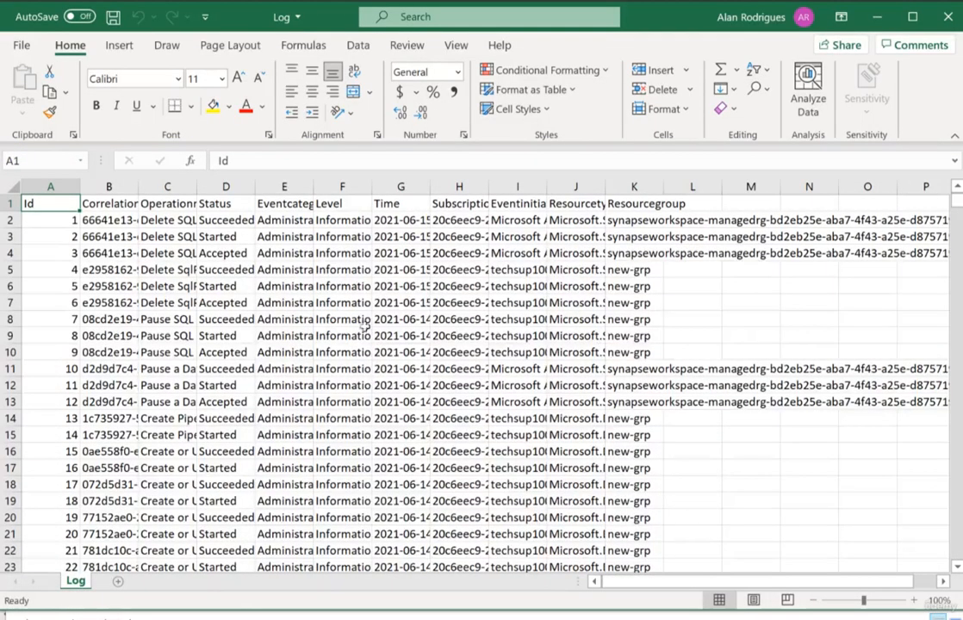
- Adjust the first columns' widths in the Log file in Excel and examine its column headers and data
left_click_drag(80, 187, 54, 189)
left_click_drag(138, 187, 202, 187)
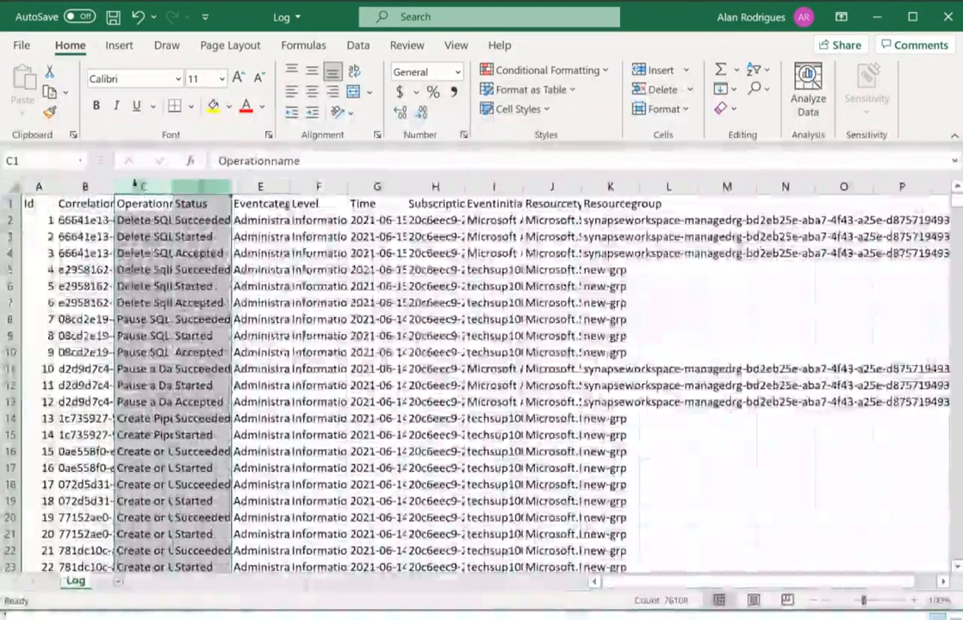
left_click_drag(115, 187, 274, 188)
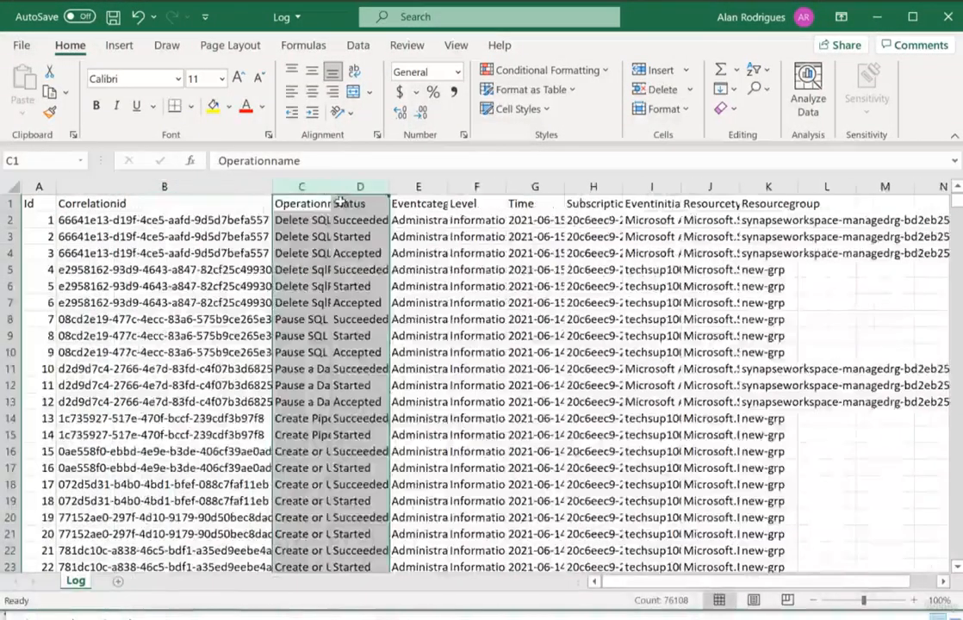
left_click_drag(331, 188, 405, 189)
left_click(248, 203)
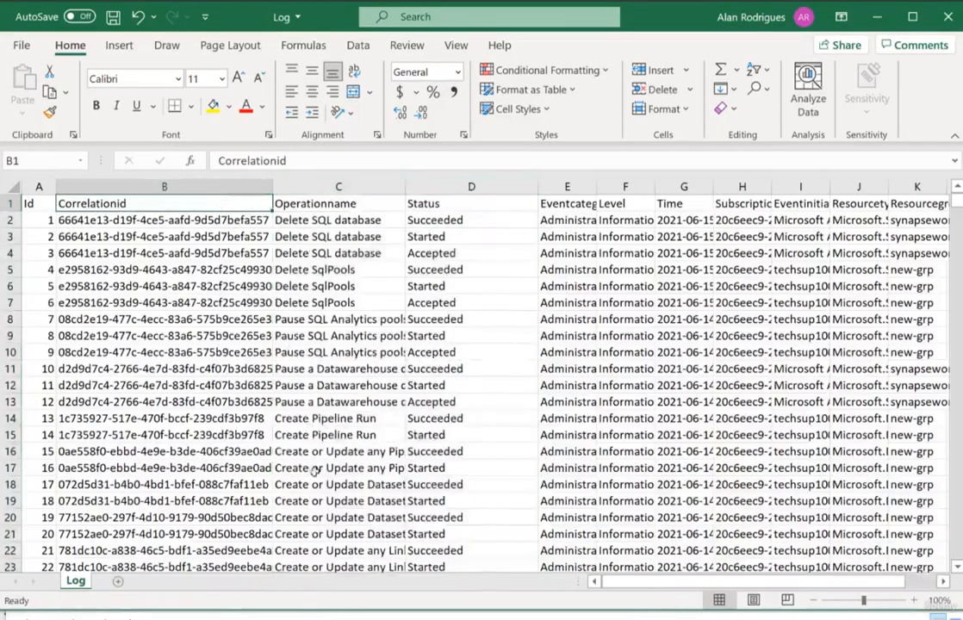
left_click(315, 205)
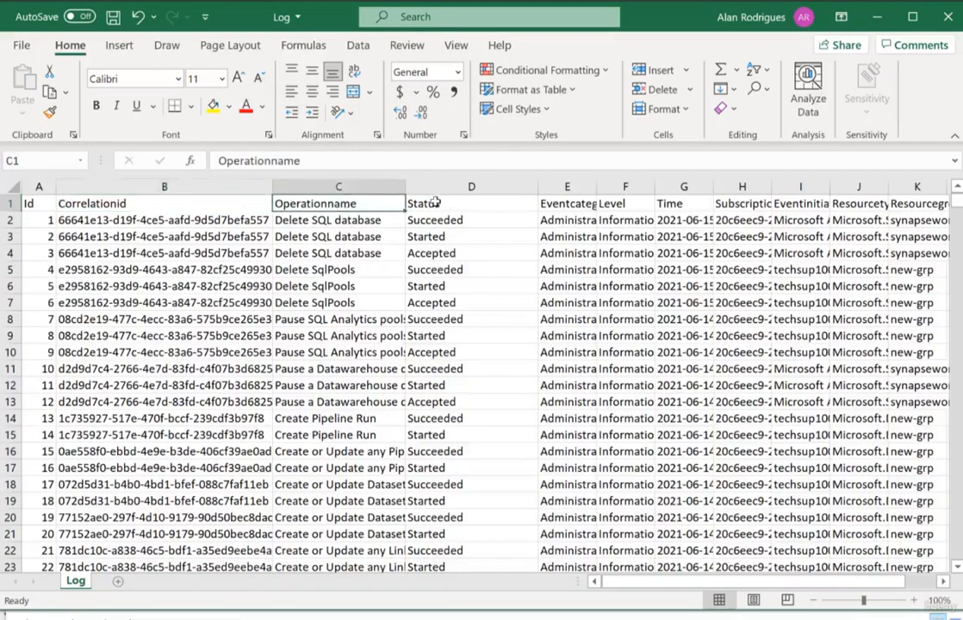
left_click(436, 203)
left_click_drag(637, 583, 586, 583)
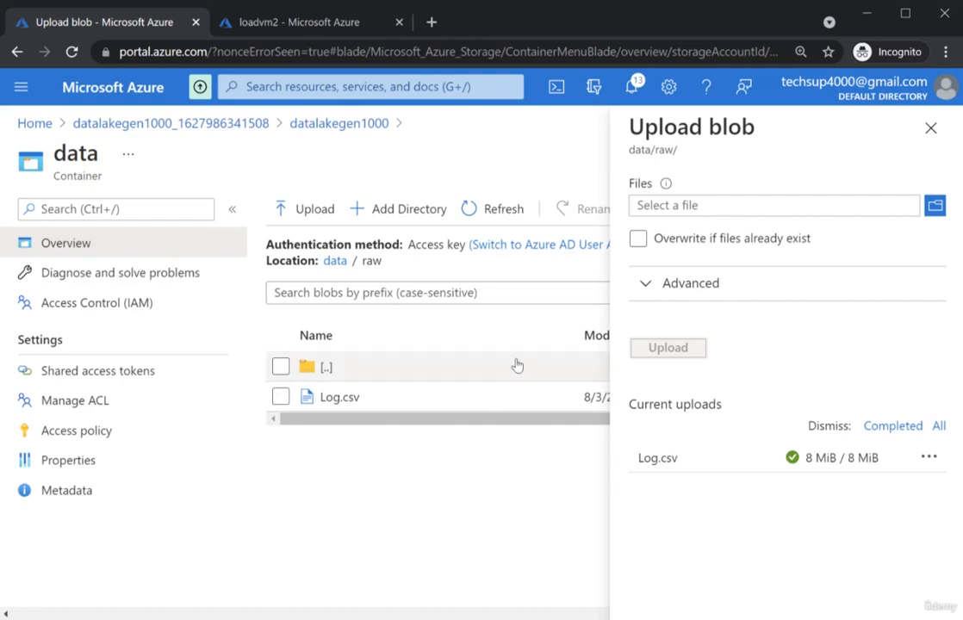
- Close the blob upload form in the Azure portal and return to the root of the data container
left_click(931, 127)
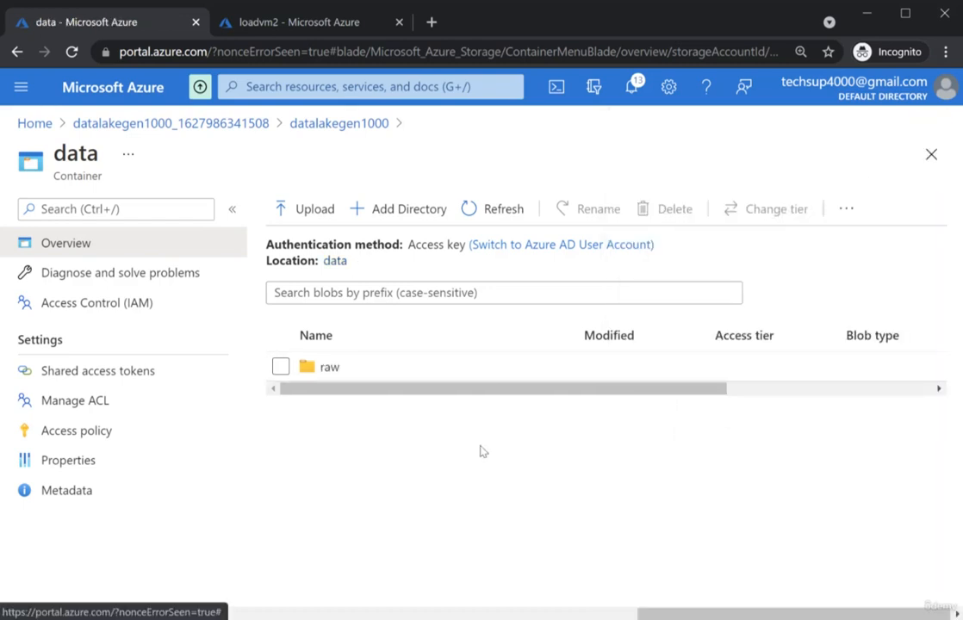